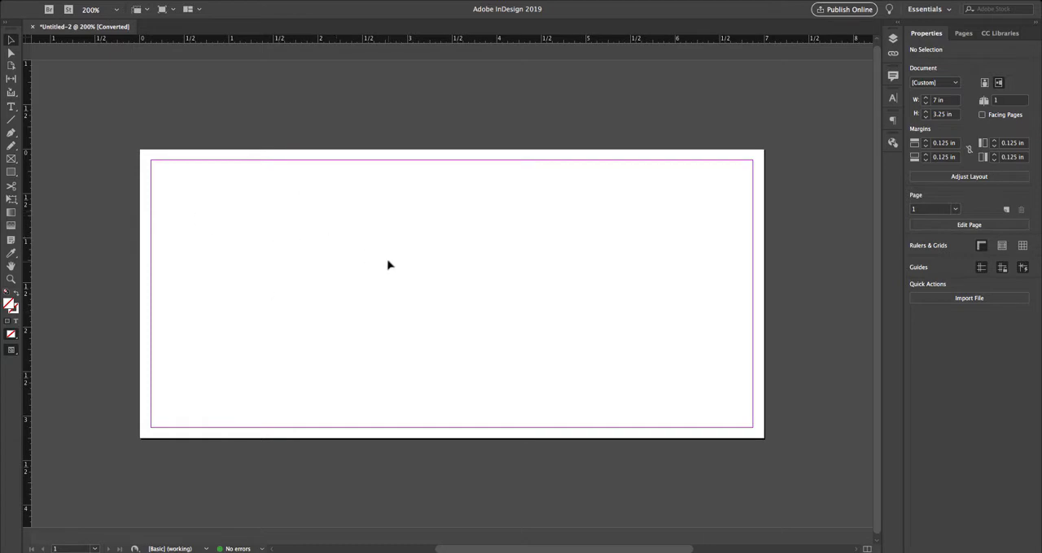
# - Draw a rectangle about 2.47 × 2.6 in on the left half of the page and fill it with [Black]
pyautogui.press('m')
pyautogui.moveTo(188, 174); pyautogui.dragTo(408, 404)
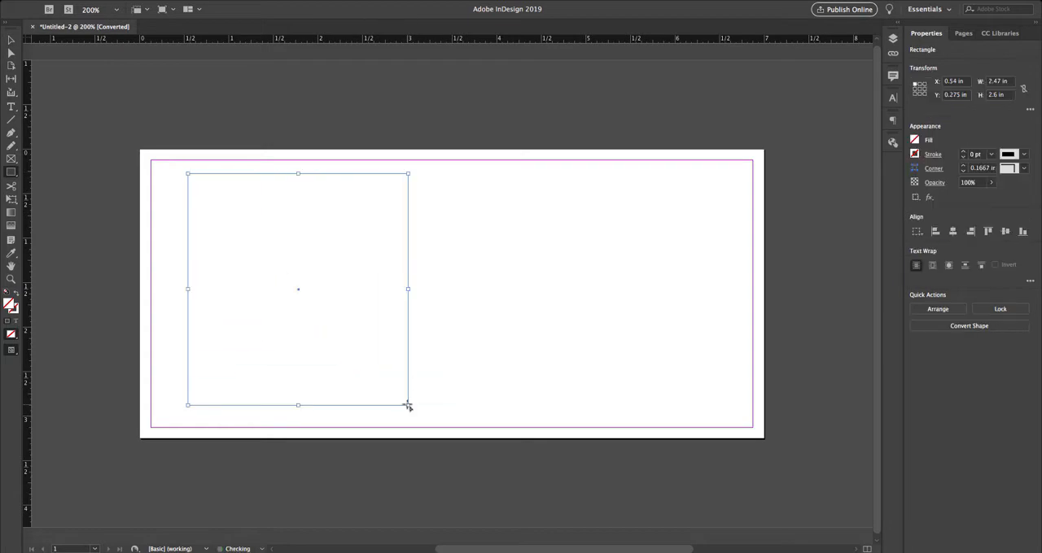
pyautogui.click(916, 142)
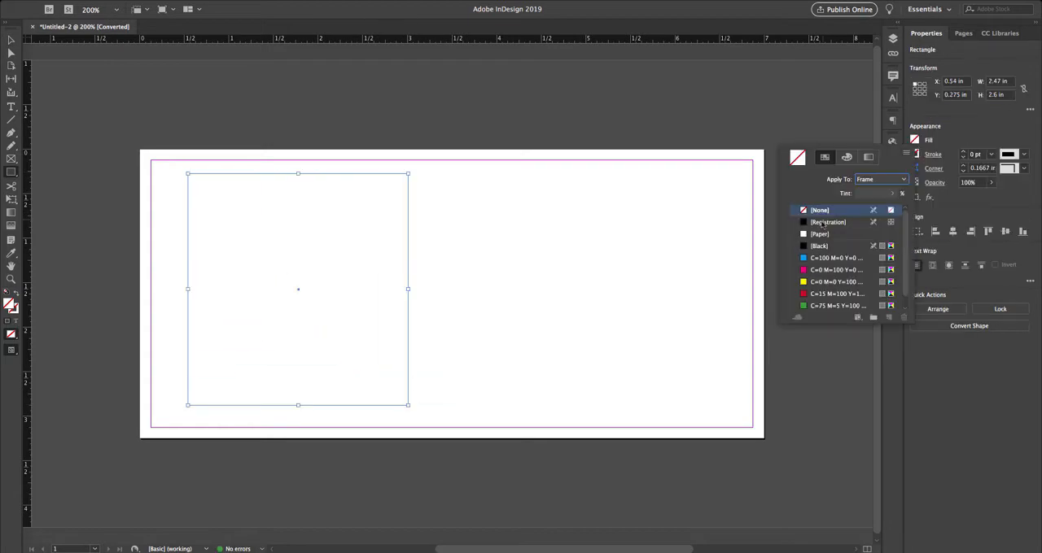
pyautogui.click(821, 246)
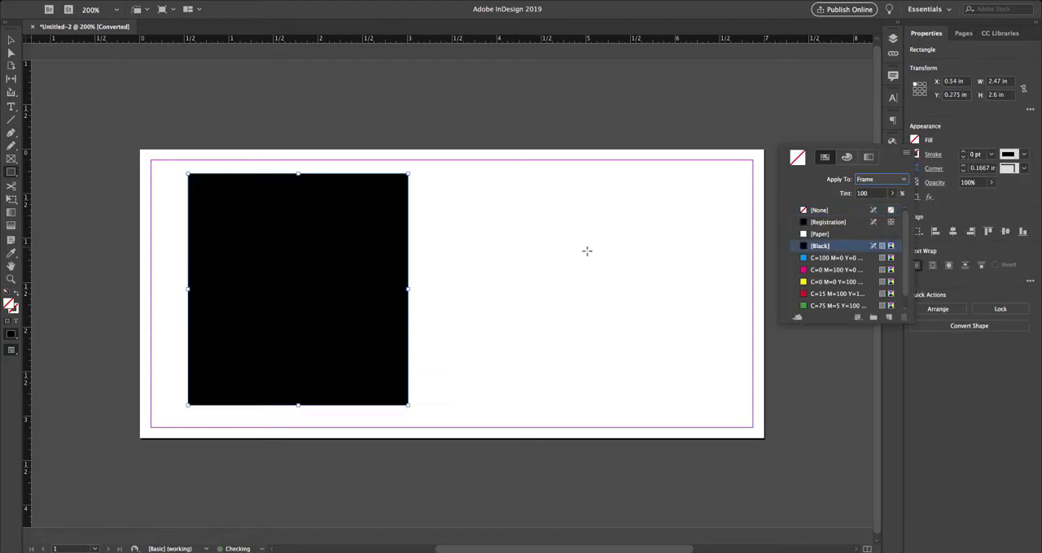
# - Move the black rectangle to the page's right half at about X 4.11 in and duplicate it onto the left half at about X 0.55 in
pyautogui.click(344, 265)
pyautogui.moveTo(314, 244); pyautogui.dragTo(630, 242)
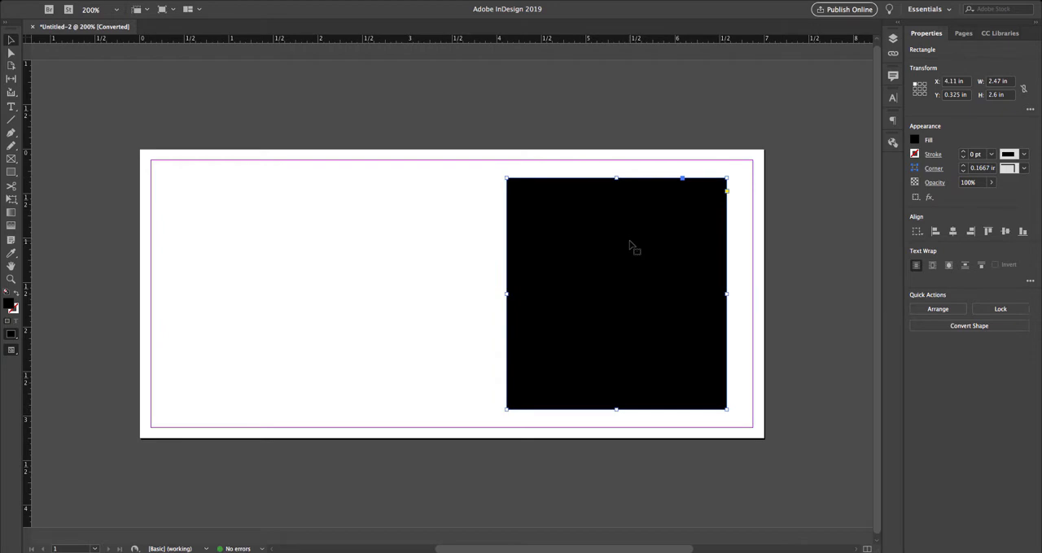
pyautogui.moveTo(609, 253); pyautogui.dragTo(292, 255)
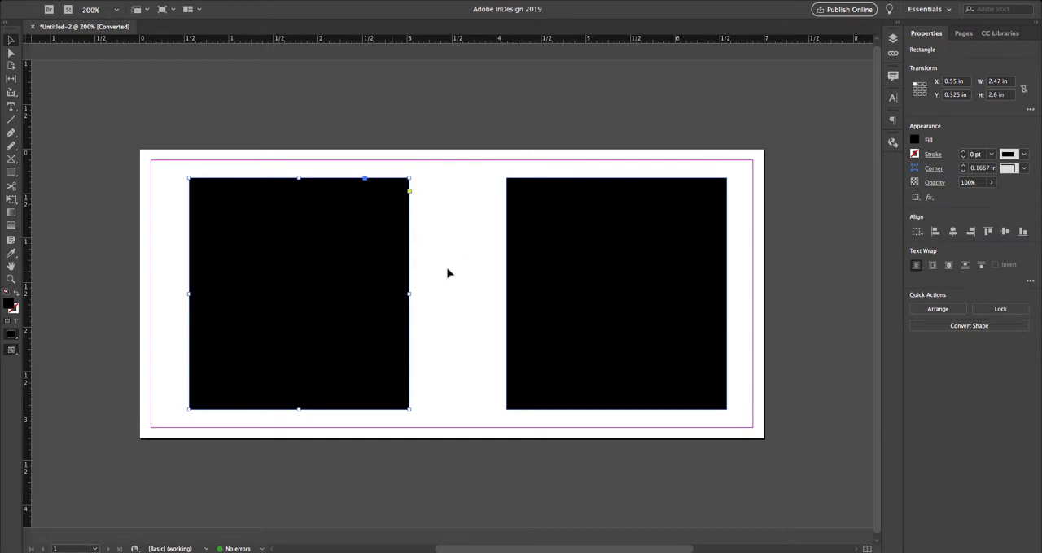
# - Delete both black rectangles from the page
pyautogui.keyDown('shift'); pyautogui.click(560, 263); pyautogui.keyUp('shift')
pyautogui.press('Delete')
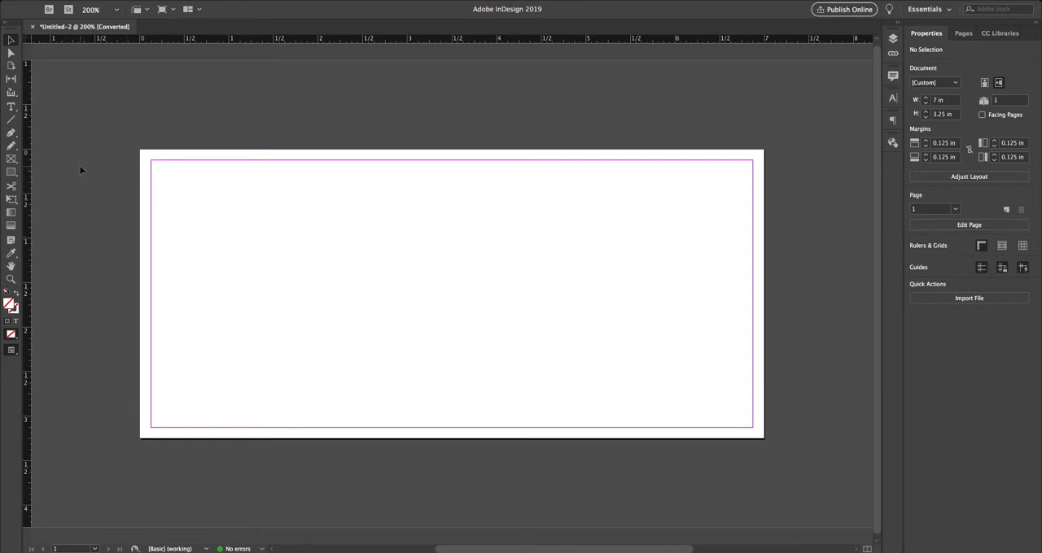
# - Draw a rectangular image frame and resize it to cover the page's left half, about 3.49 × 3.25 in from the page's top-left corner
pyautogui.click(12, 160)
pyautogui.moveTo(171, 173); pyautogui.dragTo(390, 419)
pyautogui.click(12, 40)
pyautogui.moveTo(170, 172); pyautogui.dragTo(139, 150)
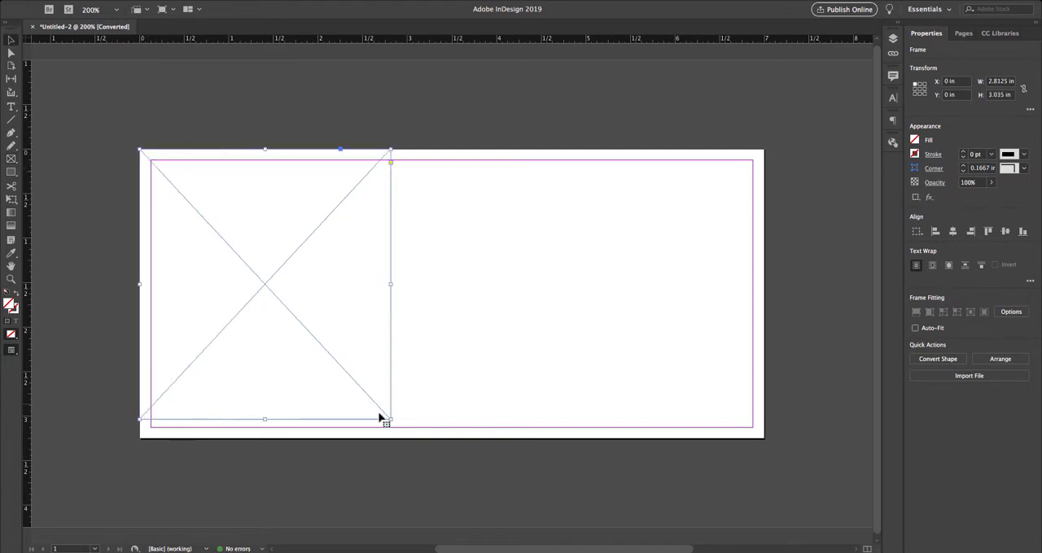
pyautogui.moveTo(390, 419); pyautogui.dragTo(451, 438)
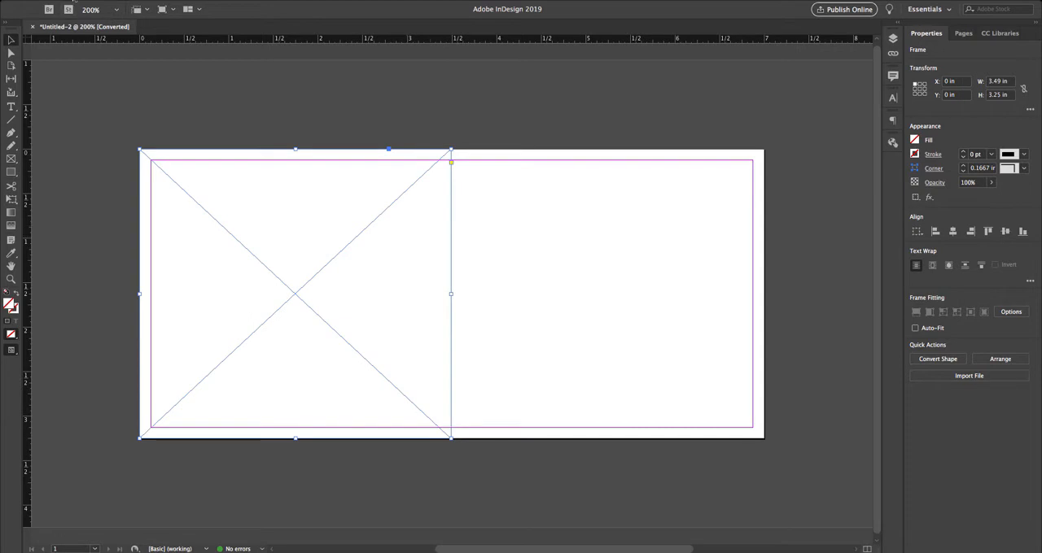
# - Place screen_shot_2012-05-10_at_2.55.35_pm.png from the Demo Mug Art folder into the left-half frame
pyautogui.click(74, 1)
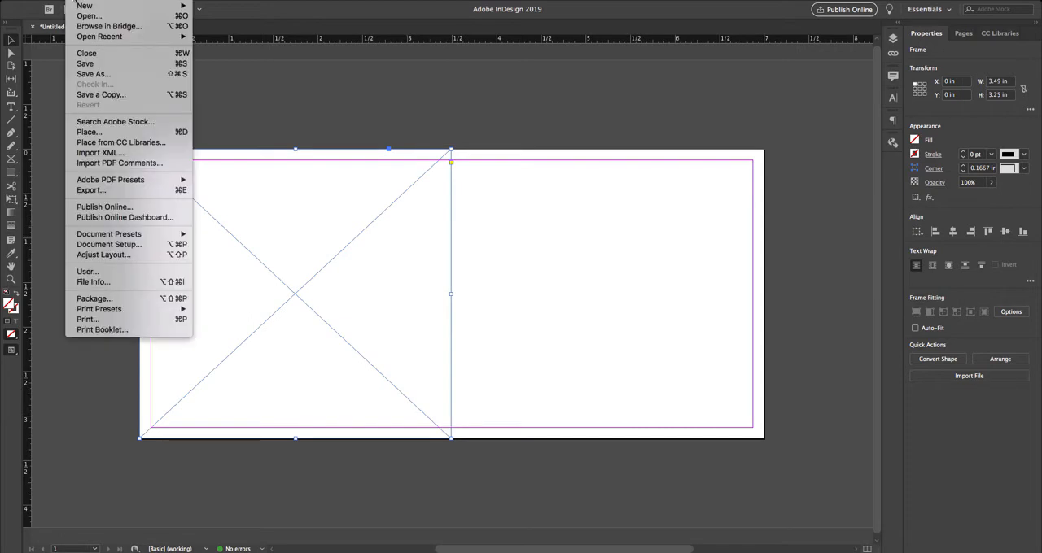
pyautogui.click(99, 132)
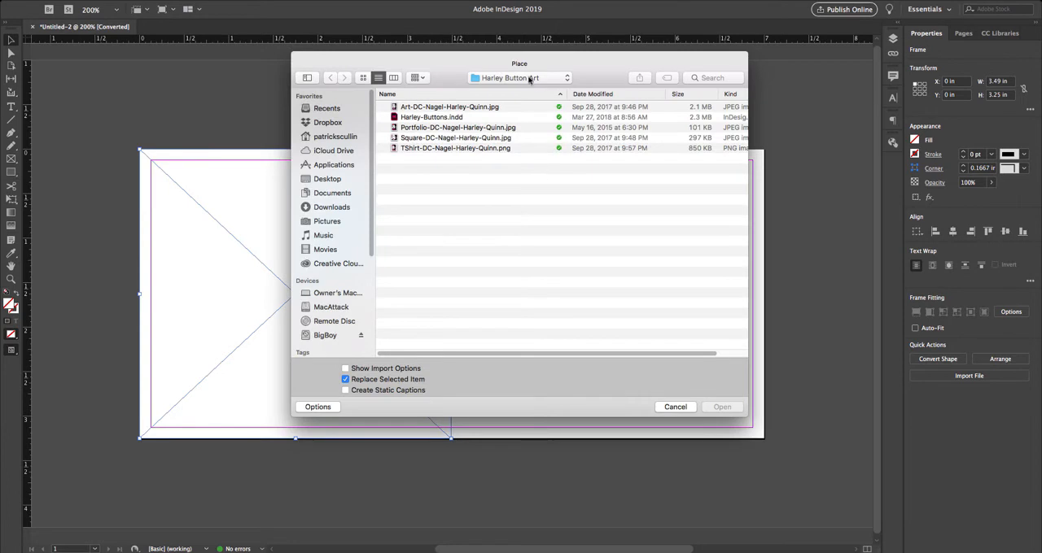
pyautogui.click(531, 78)
pyautogui.click(527, 111)
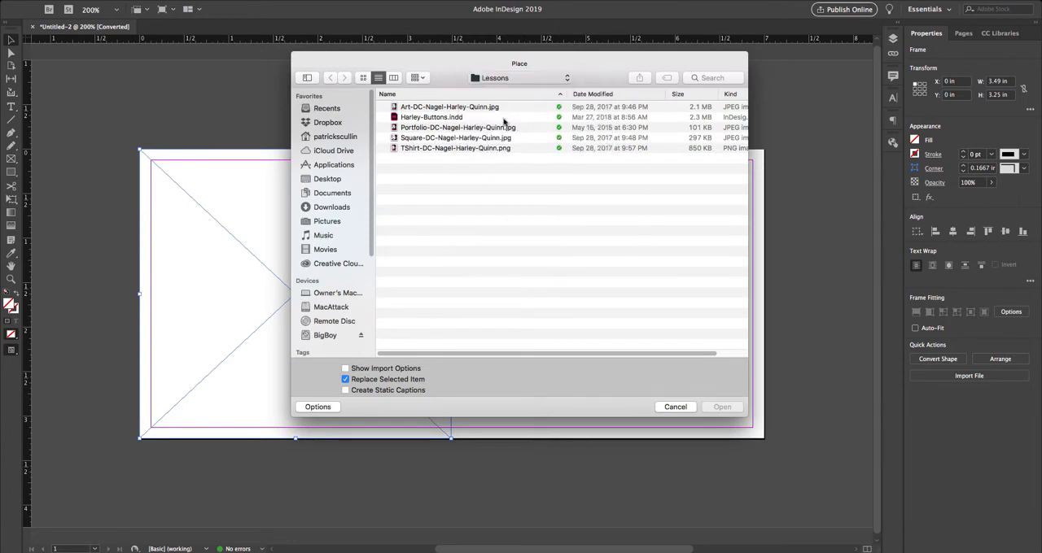
pyautogui.doubleClick(446, 117)
pyautogui.doubleClick(435, 138)
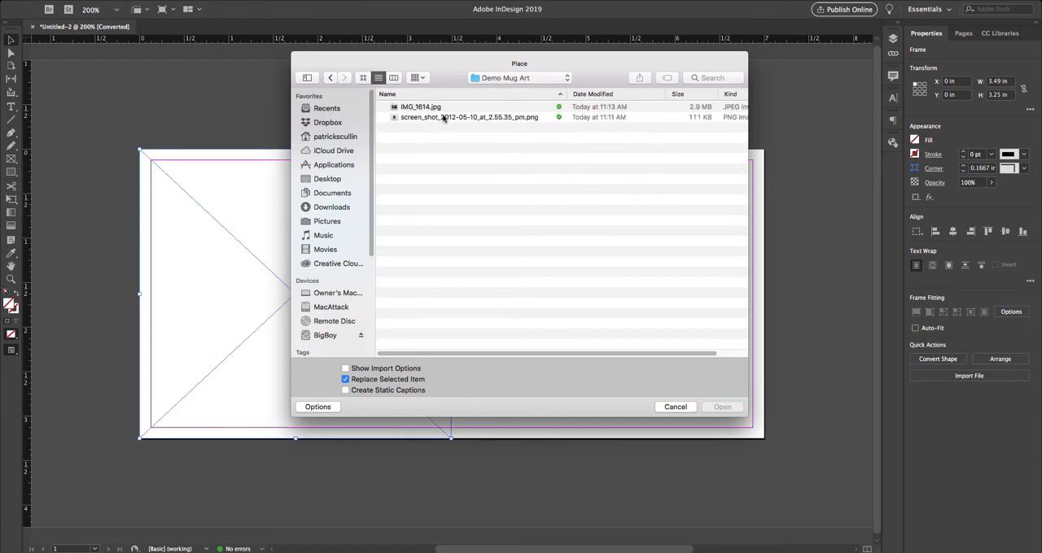
pyautogui.click(446, 117)
pyautogui.click(722, 407)
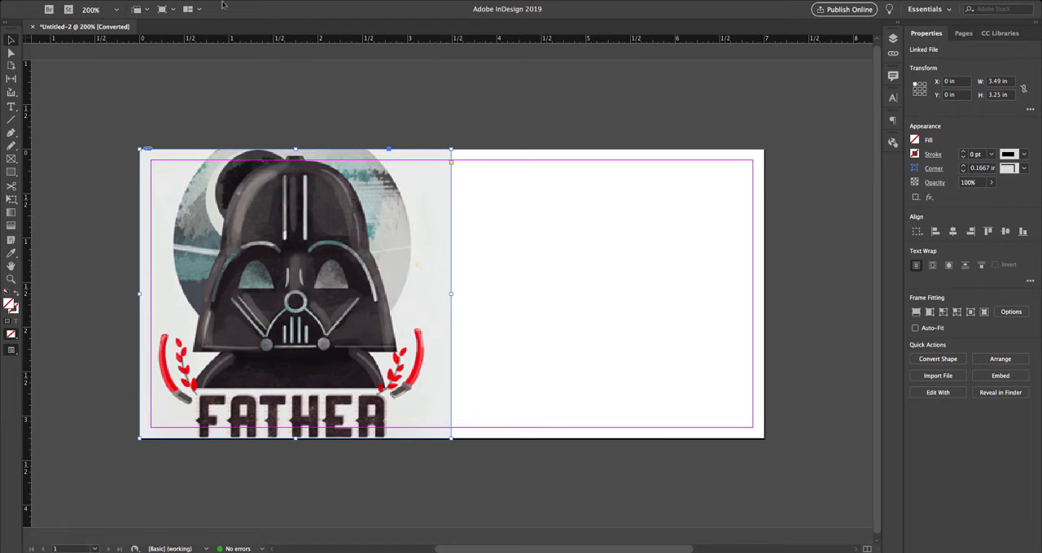
# - Fit the placed artwork proportionally inside its frame
pyautogui.rightClick(306, 194)
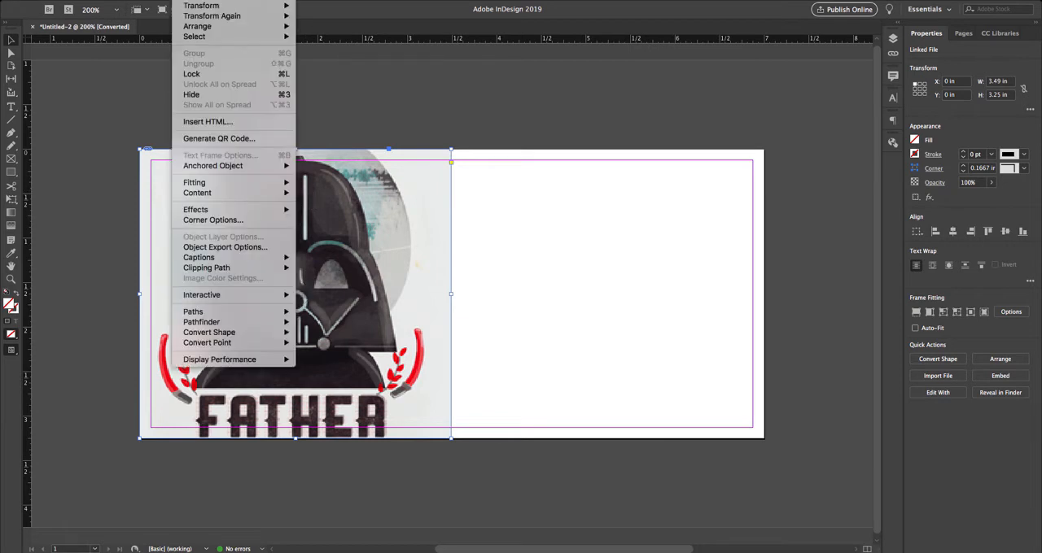
pyautogui.click(195, 74)
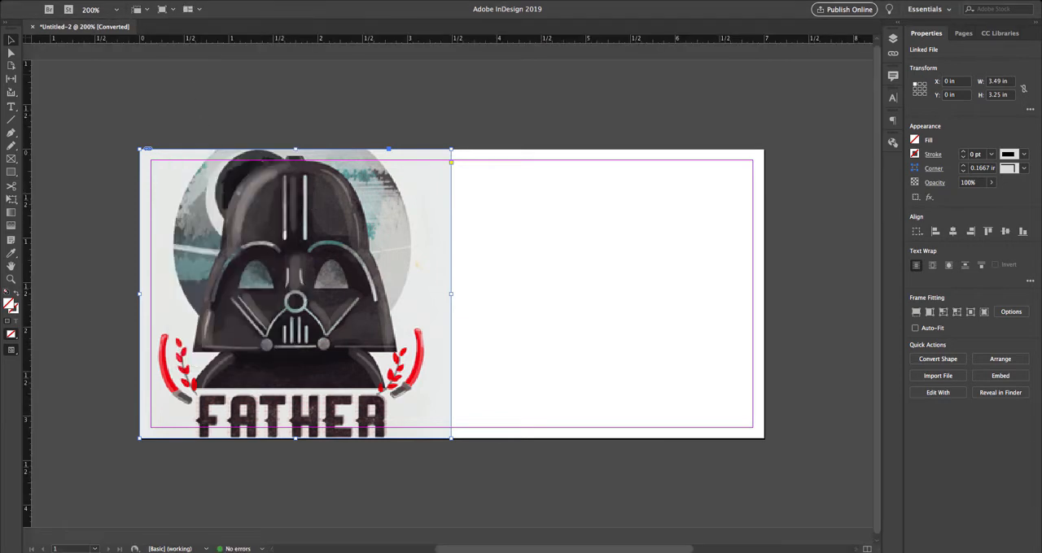
pyautogui.rightClick(172, 163)
pyautogui.moveTo(204, 183)
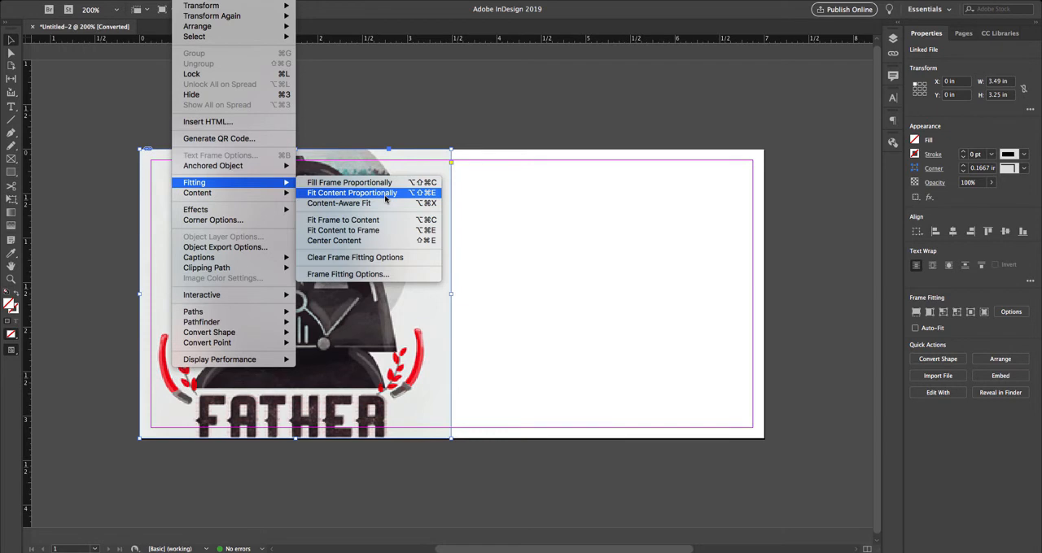
pyautogui.click(386, 199)
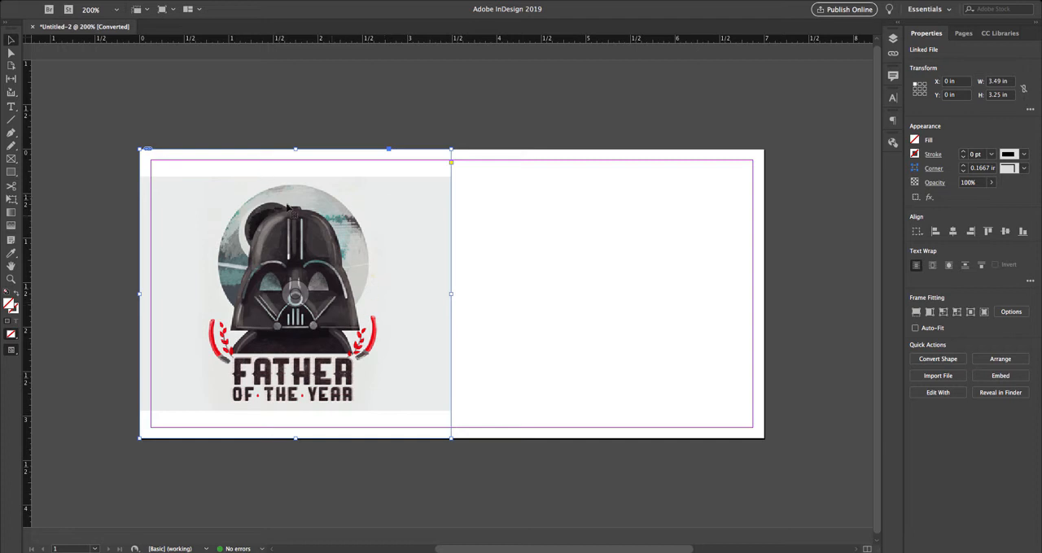
# - Enlarge the artwork inside its frame to about 4.31 × 3.25 in so it fills the frame's full height
pyautogui.click(10, 54)
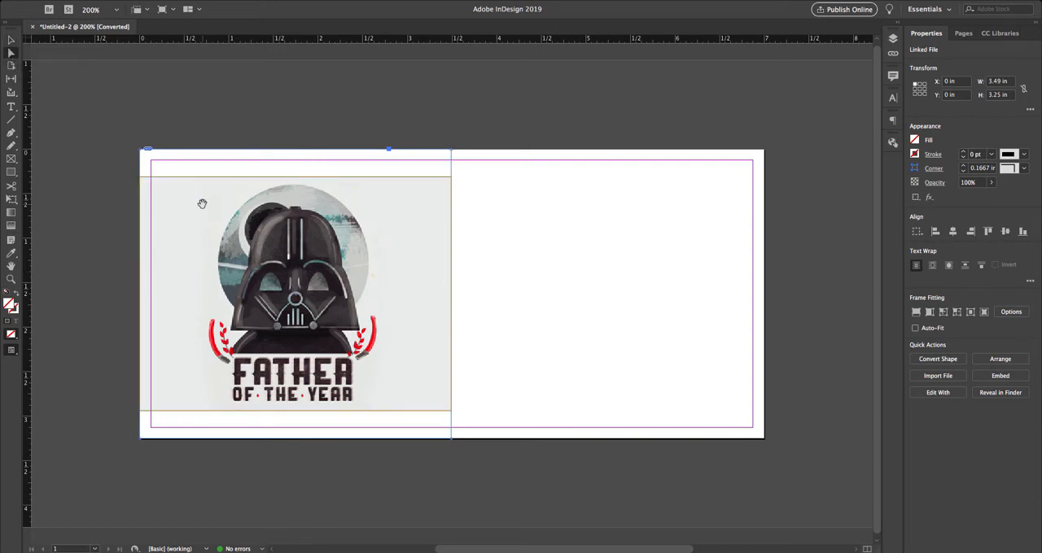
pyautogui.click(202, 203)
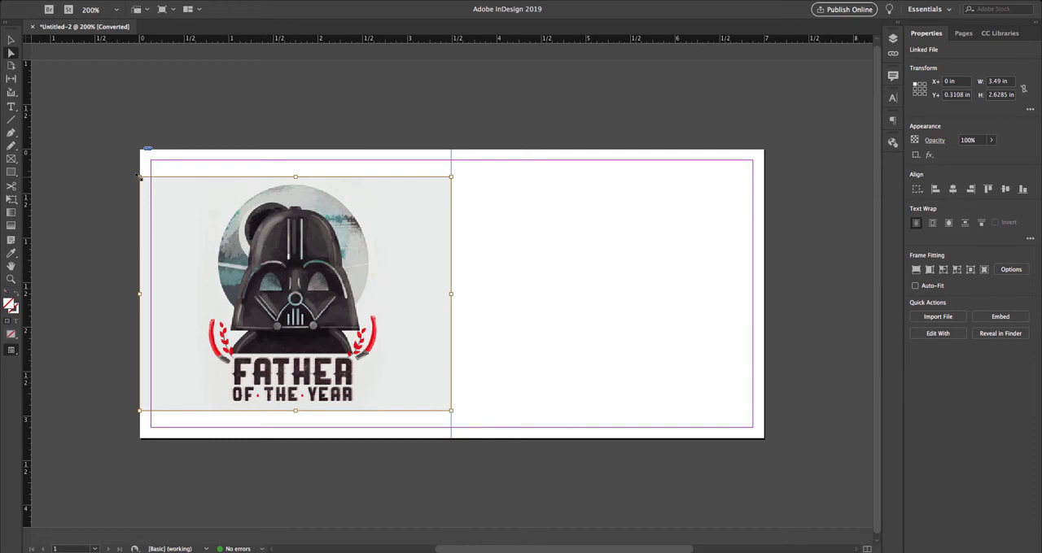
pyautogui.moveTo(140, 176); pyautogui.dragTo(103, 149)
pyautogui.moveTo(450, 411); pyautogui.dragTo(477, 438)
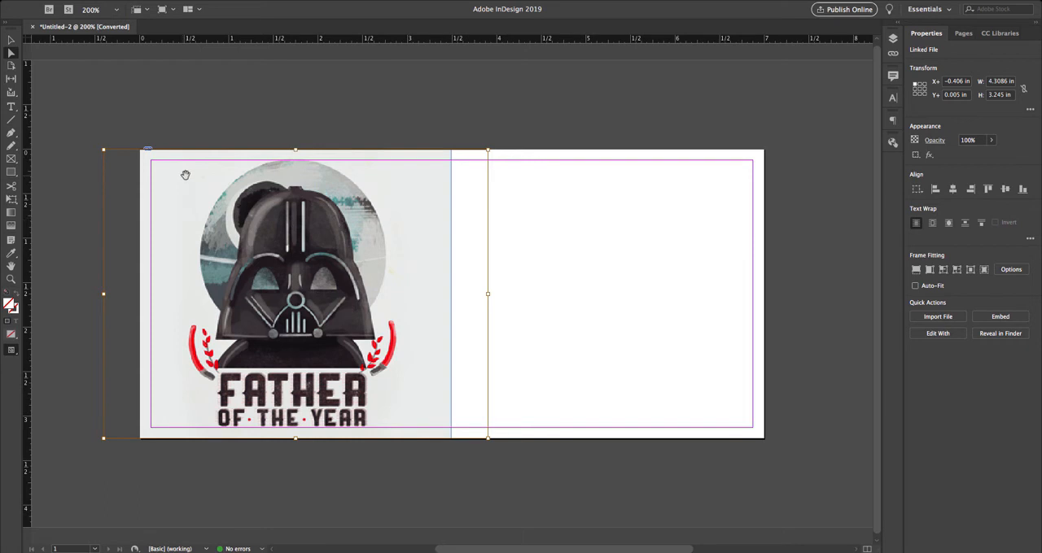
# - Duplicate the artwork frame onto the page's right half and align the copy at X 3.5 in, Y 0 in
pyautogui.click(10, 40)
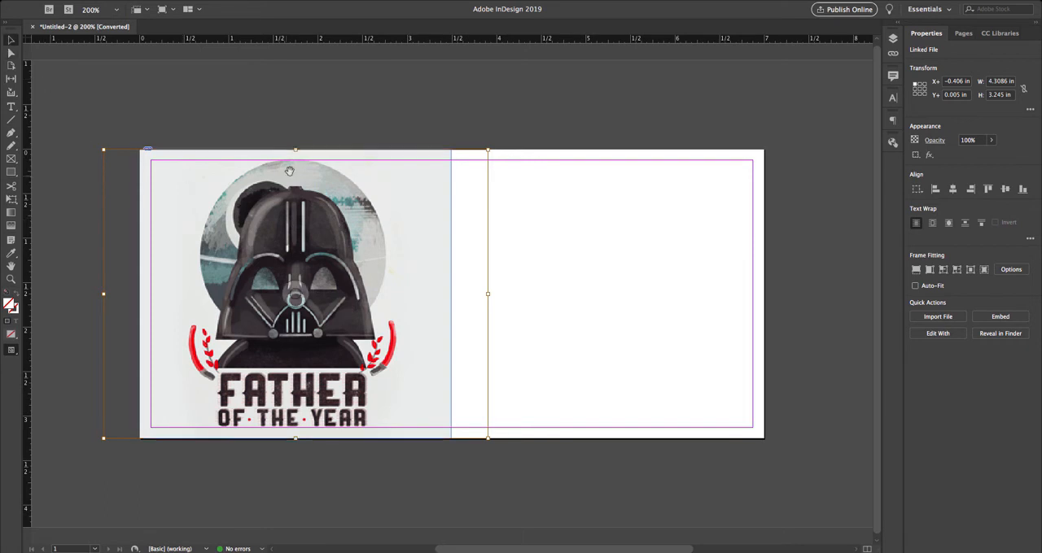
pyautogui.click(246, 117)
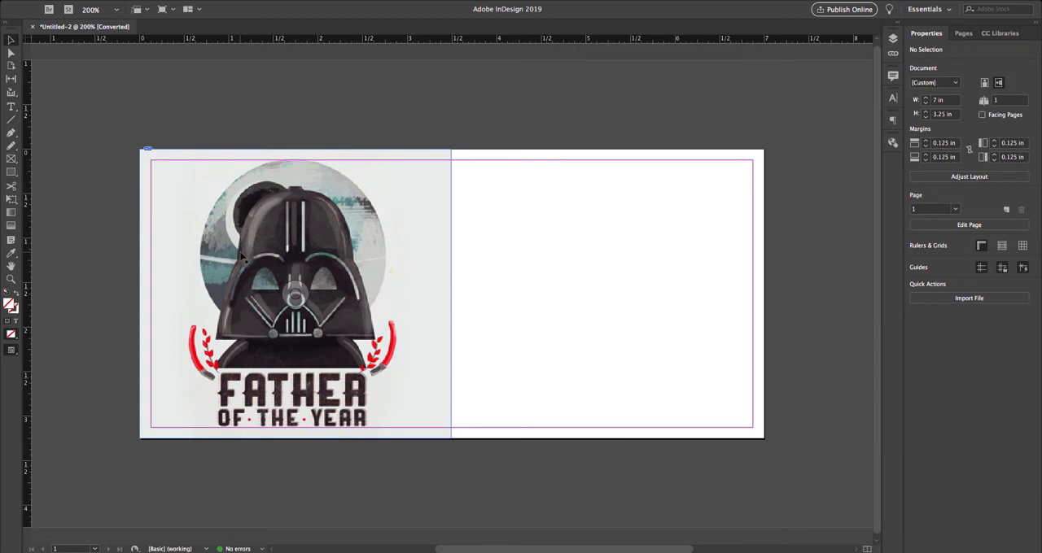
pyautogui.moveTo(241, 257); pyautogui.dragTo(542, 258)
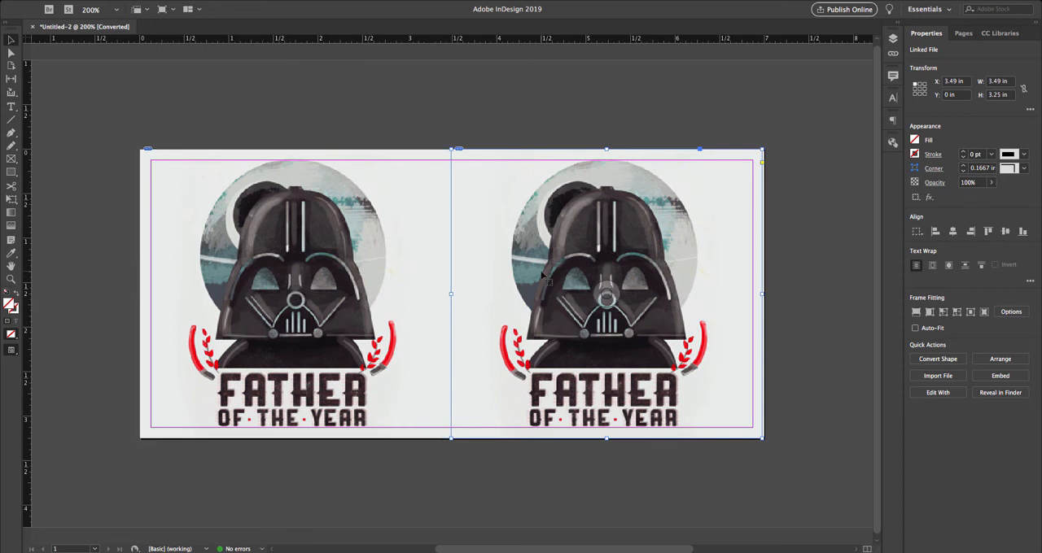
pyautogui.moveTo(541, 277); pyautogui.dragTo(543, 276)
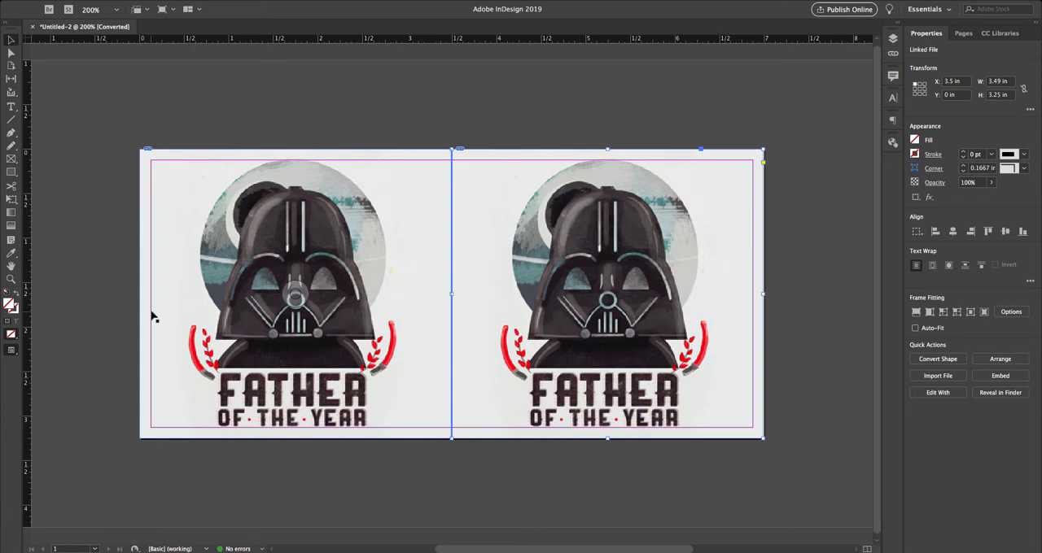
# - Select both artwork frames and delete them from the page
pyautogui.click(316, 127)
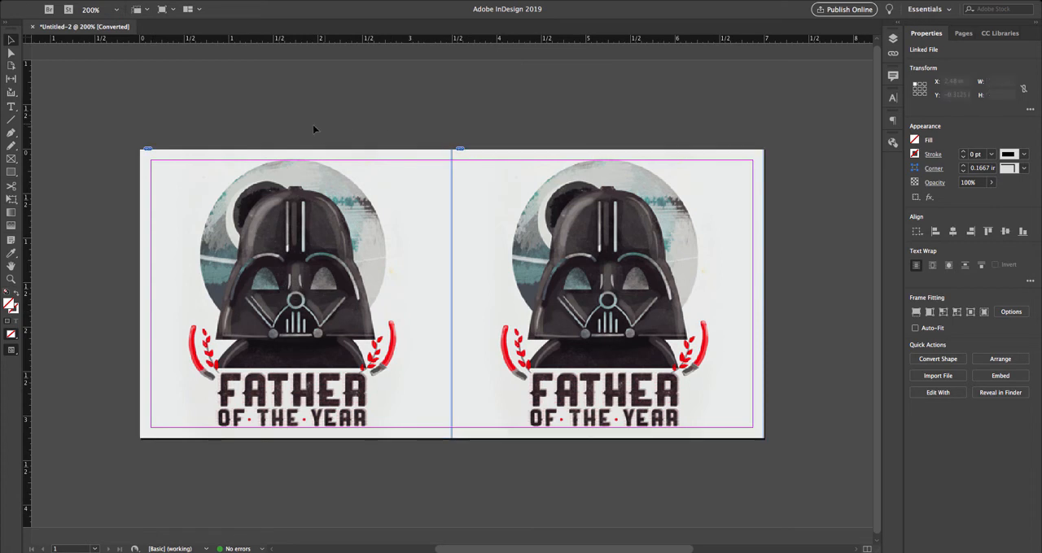
pyautogui.moveTo(209, 121); pyautogui.dragTo(549, 307)
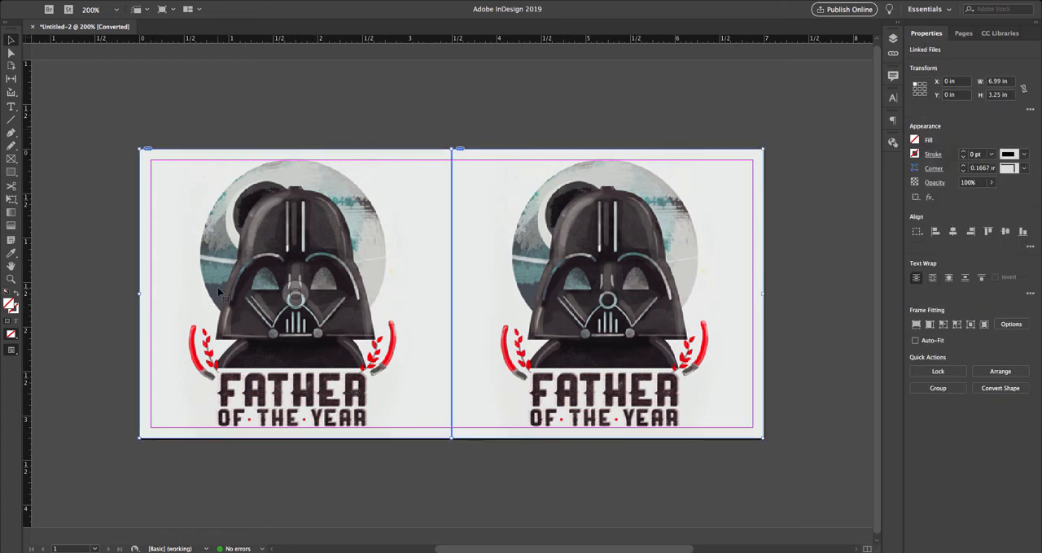
pyautogui.press('Delete')
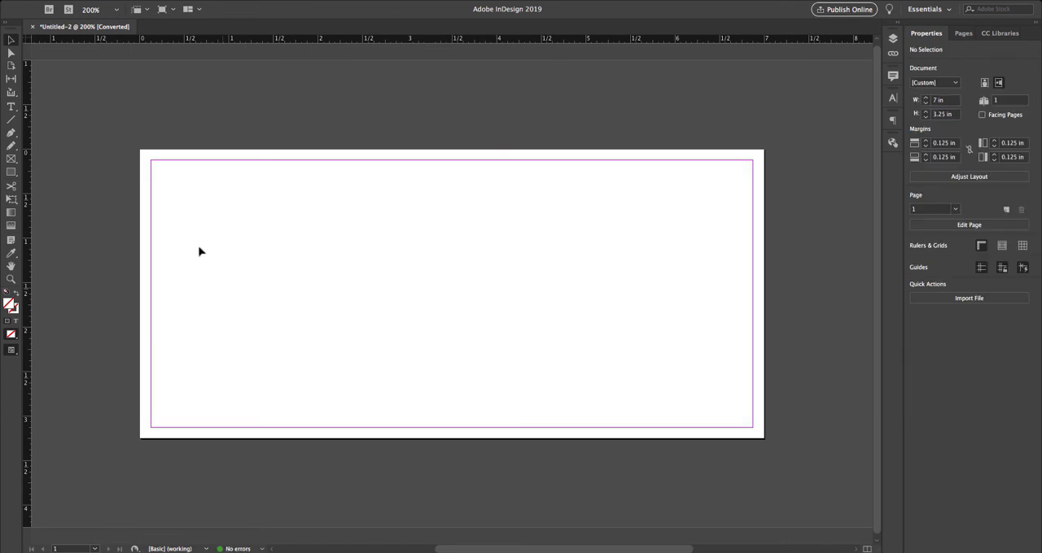
# - Draw a 7 × 3.25 in image frame covering the whole page and place IMG_1614.jpg from the Demo Mug Art folder in it
pyautogui.click(14, 159)
pyautogui.moveTo(141, 151); pyautogui.dragTo(763, 438)
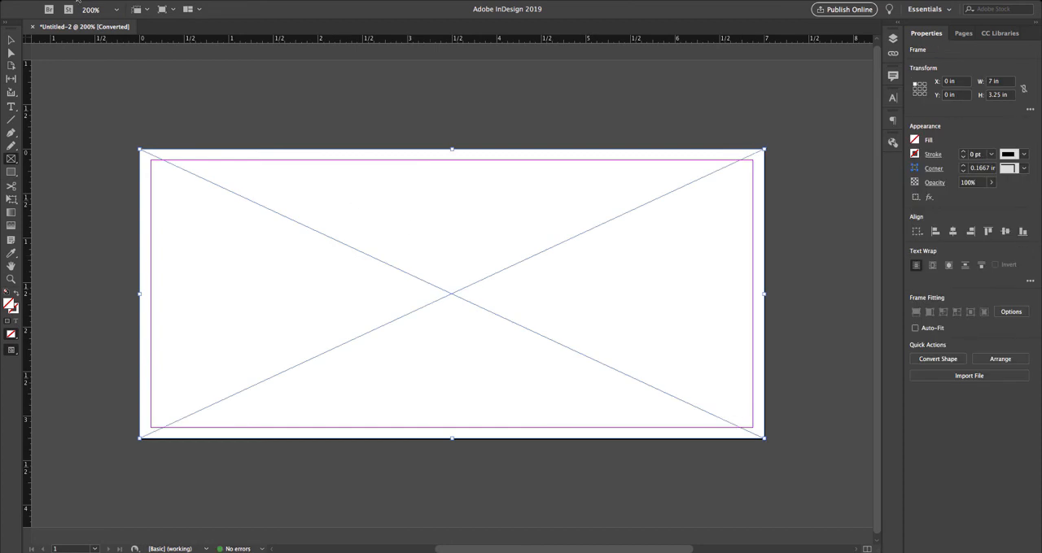
pyautogui.click(78, 0)
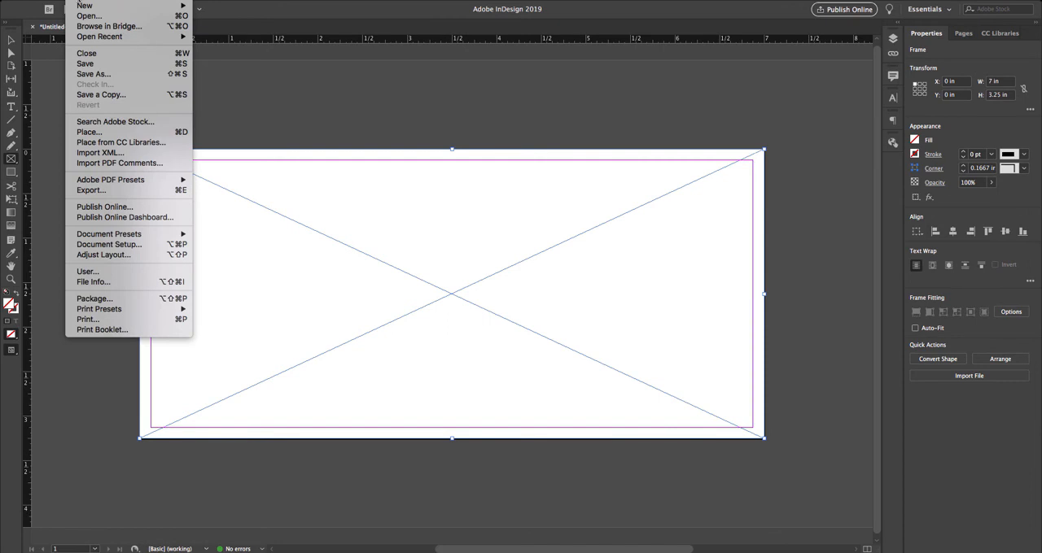
pyautogui.click(112, 133)
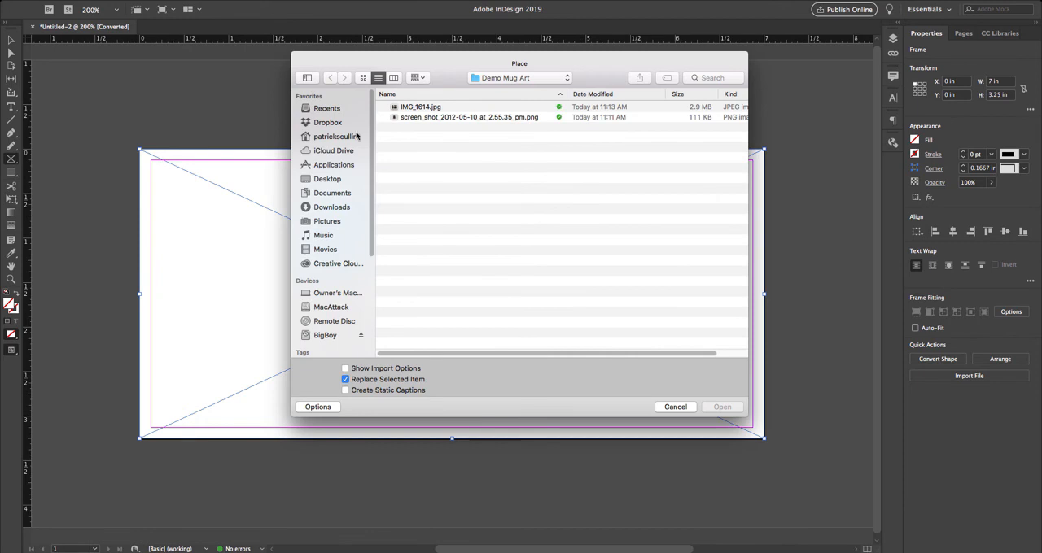
pyautogui.click(444, 112)
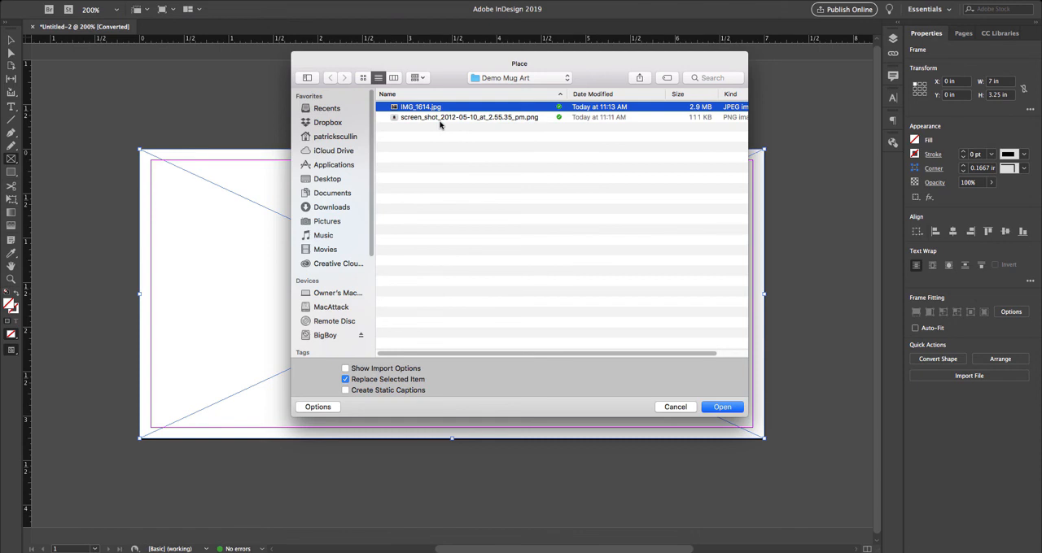
pyautogui.click(731, 407)
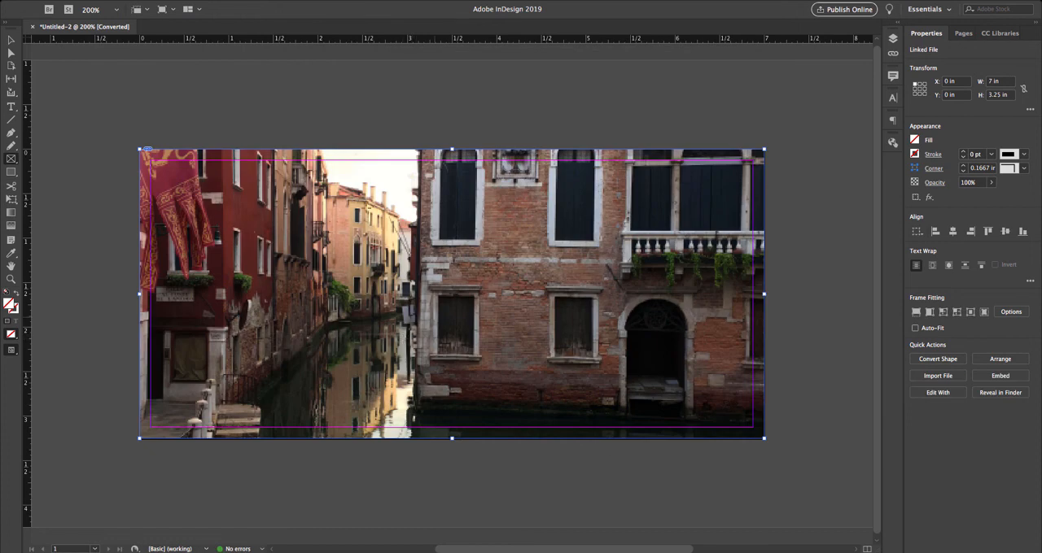
# - Fit the placed canal photo proportionally inside its full-page frame so the whole image shows
pyautogui.click(189, 0)
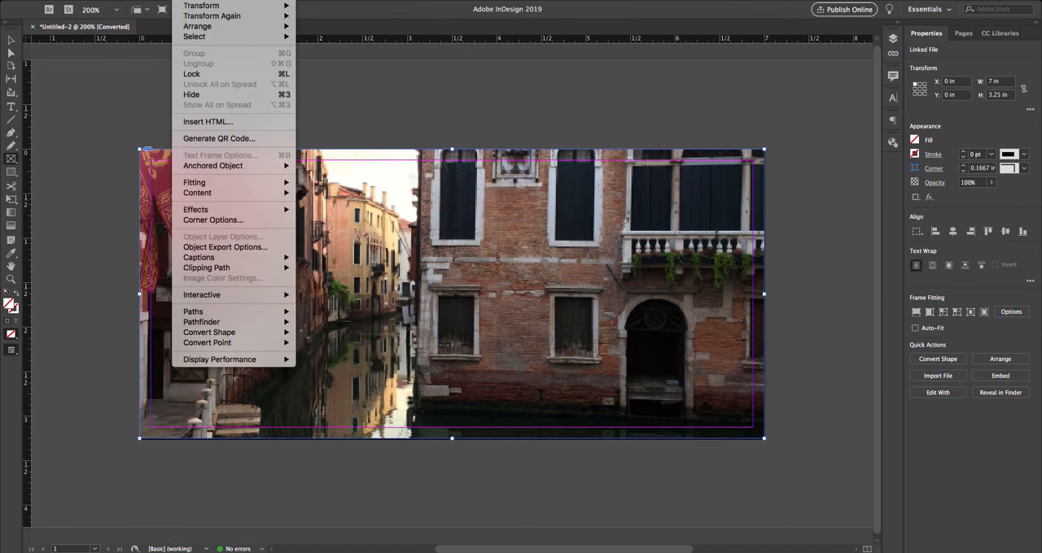
pyautogui.moveTo(215, 184)
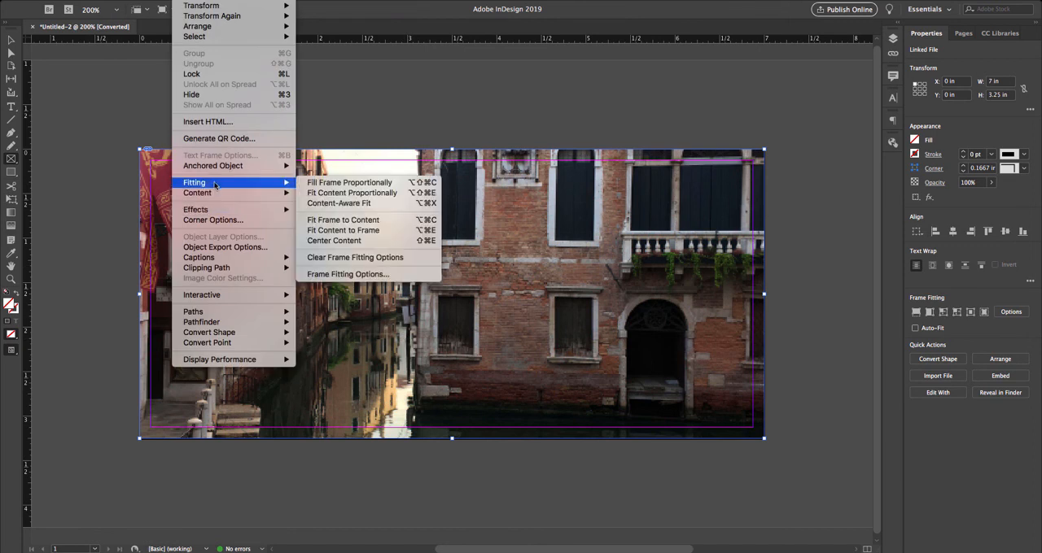
pyautogui.click(311, 193)
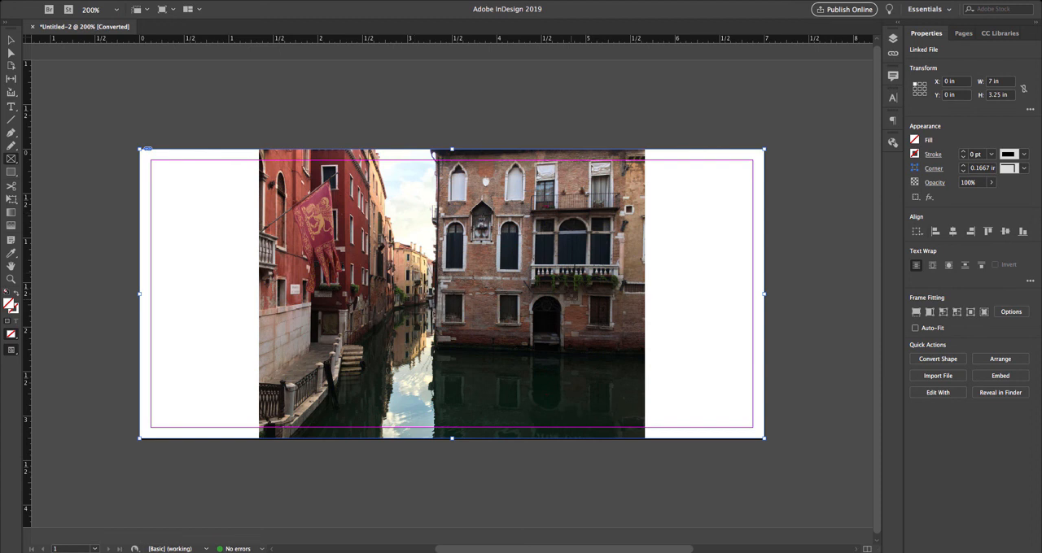
# - Enlarge the photo inside its frame from opposite corners to about 6.98 × 5.235 in, spanning the page width
pyautogui.press('a')
pyautogui.click(371, 294)
pyautogui.moveTo(258, 444); pyautogui.dragTo(143, 524)
pyautogui.moveTo(642, 152); pyautogui.dragTo(765, 59)
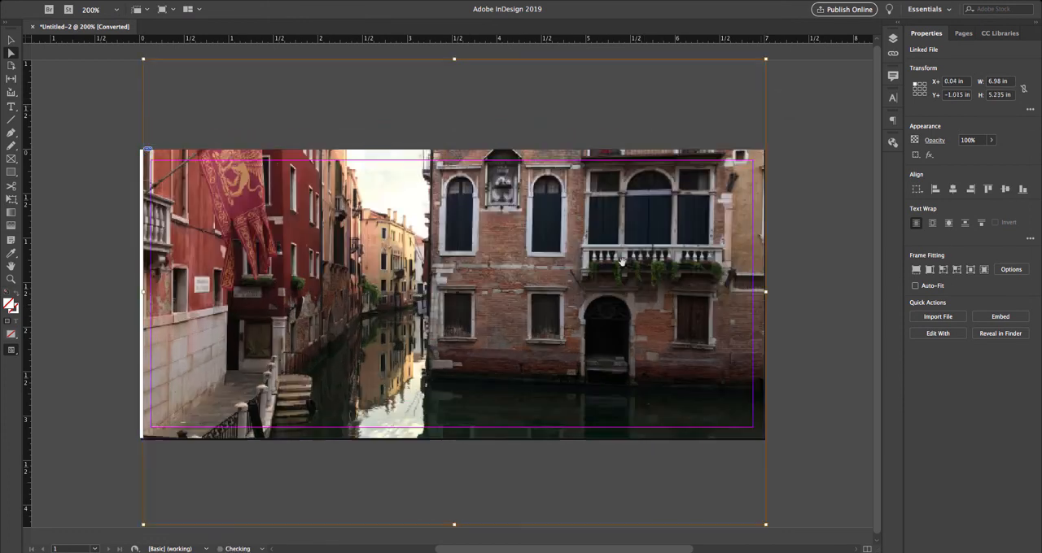
# - Shift the photo up within its frame and enlarge it to about 7.03 × 5.27 in, offset to about X -0.015 in, Y -1.425 in
pyautogui.moveTo(589, 340); pyautogui.dragTo(589, 304)
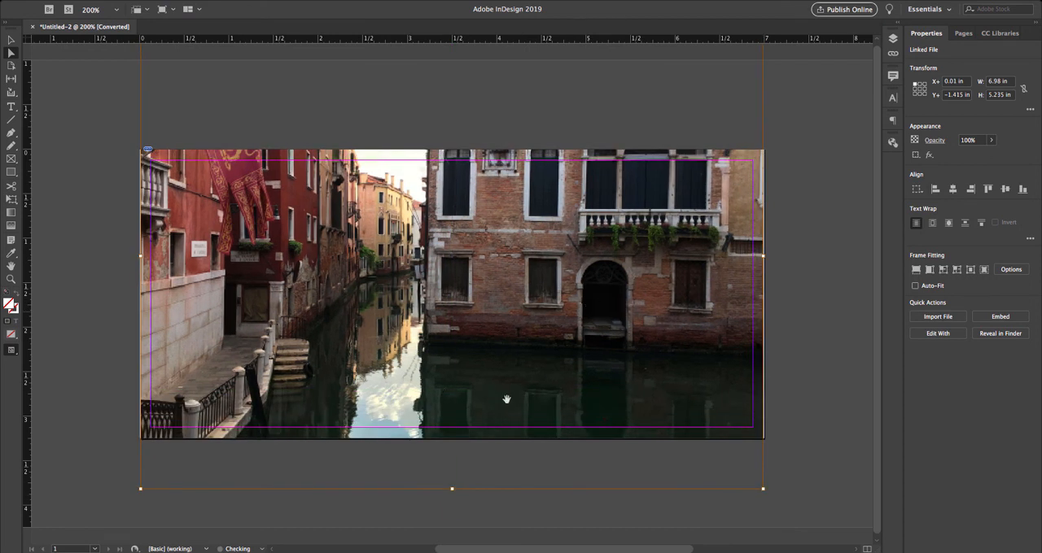
pyautogui.moveTo(761, 489); pyautogui.dragTo(768, 492)
pyautogui.click(830, 372)
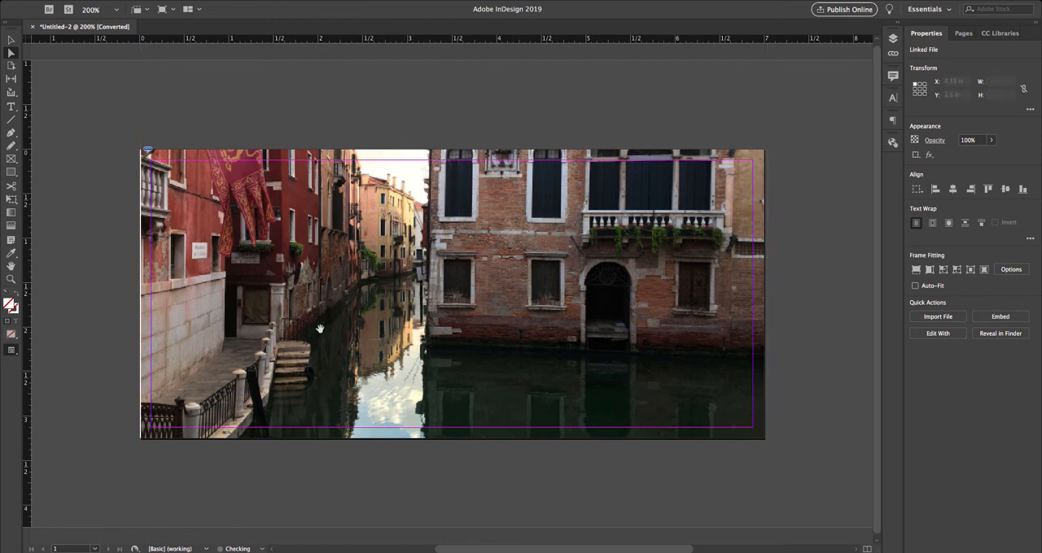
pyautogui.click(246, 336)
pyautogui.moveTo(246, 336); pyautogui.dragTo(243, 335)
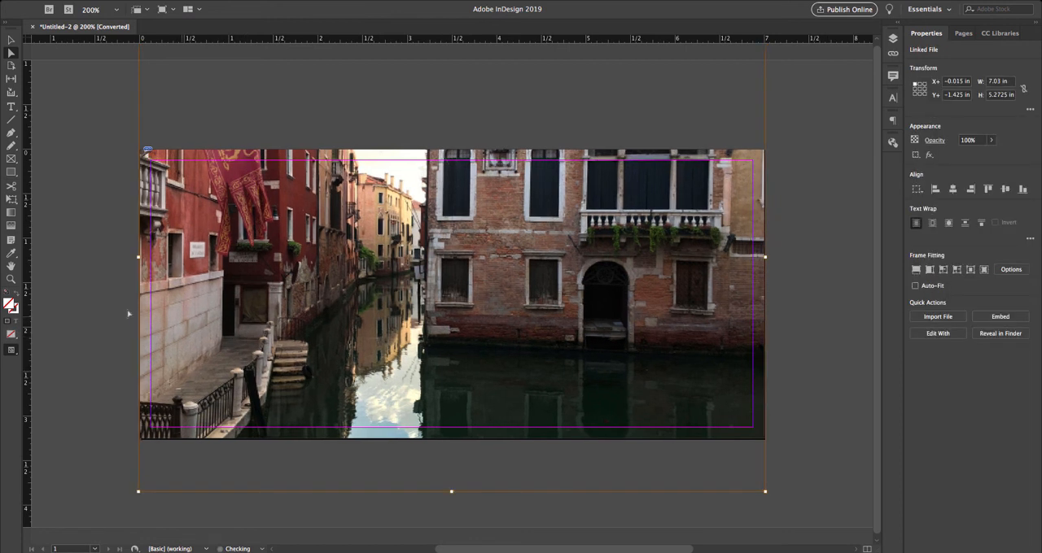
pyautogui.click(114, 300)
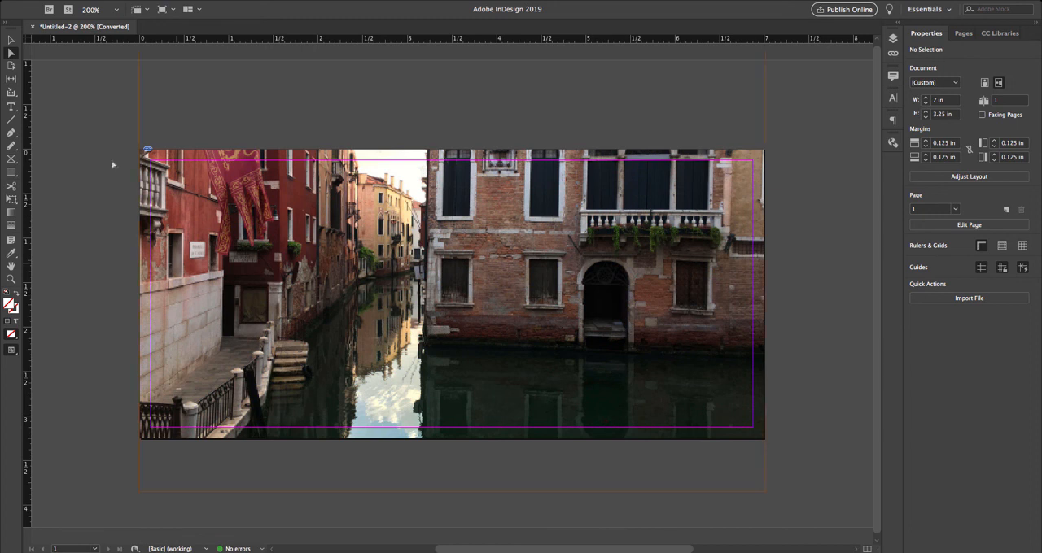
# - Delete the full-page photo frame, undo the deletion and deselect the frame
pyautogui.click(13, 40)
pyautogui.click(238, 225)
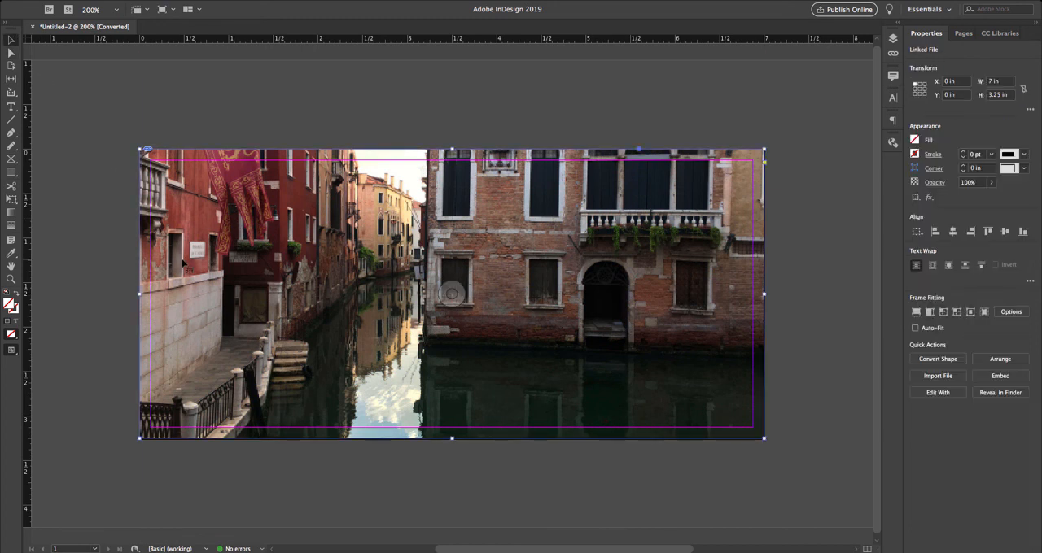
pyautogui.press('Delete')
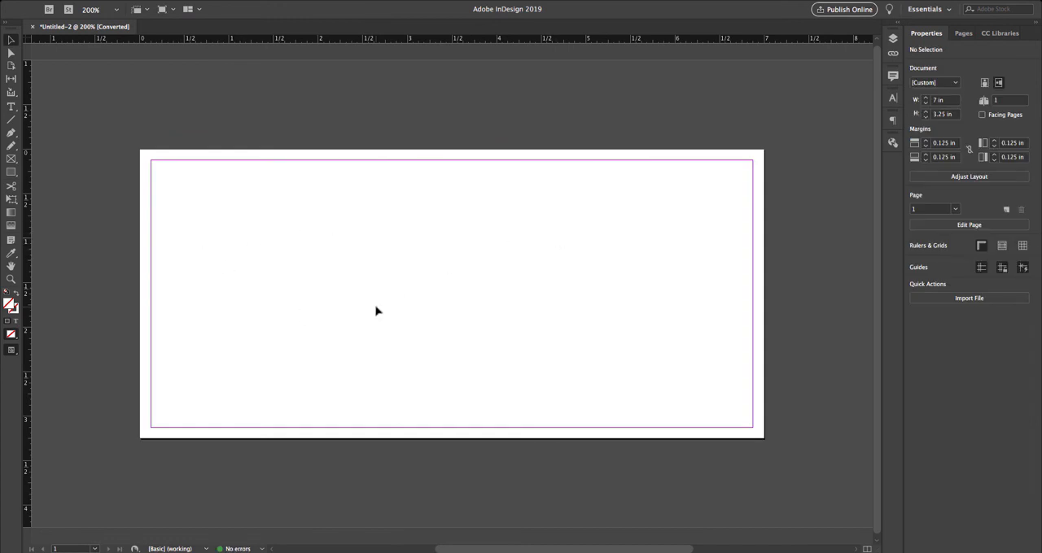
pyautogui.press('super+z')
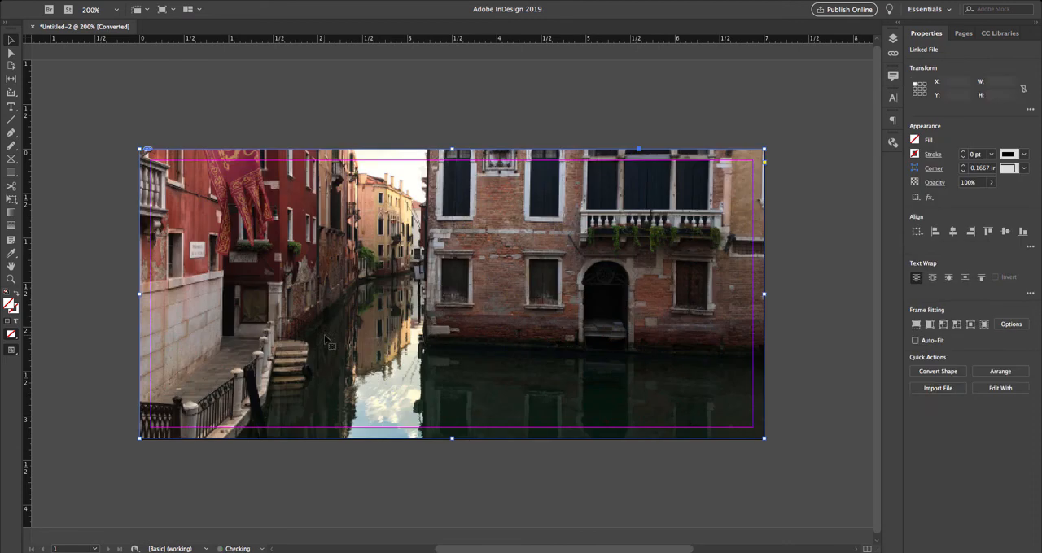
pyautogui.click(180, 91)
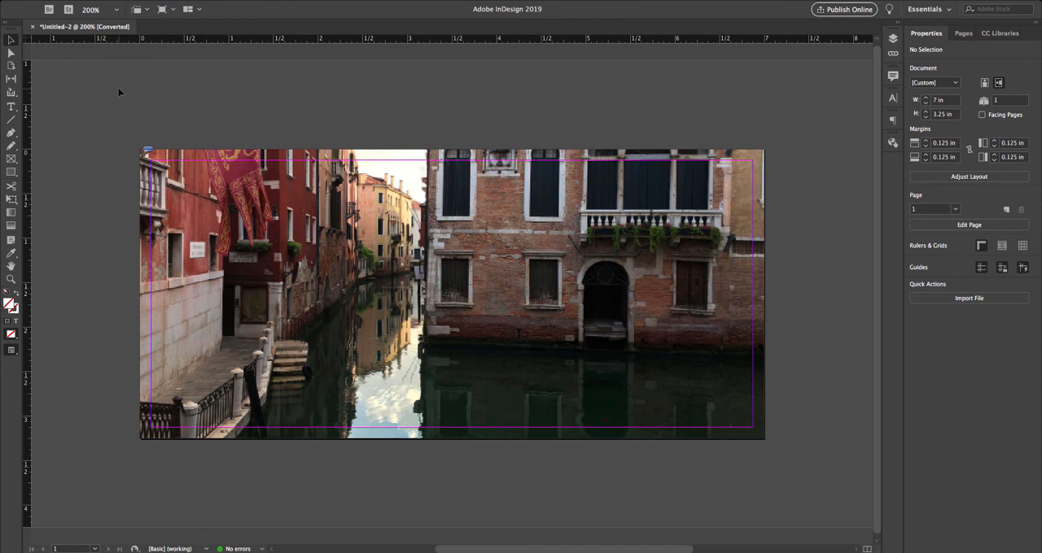
pyautogui.click(78, 0)
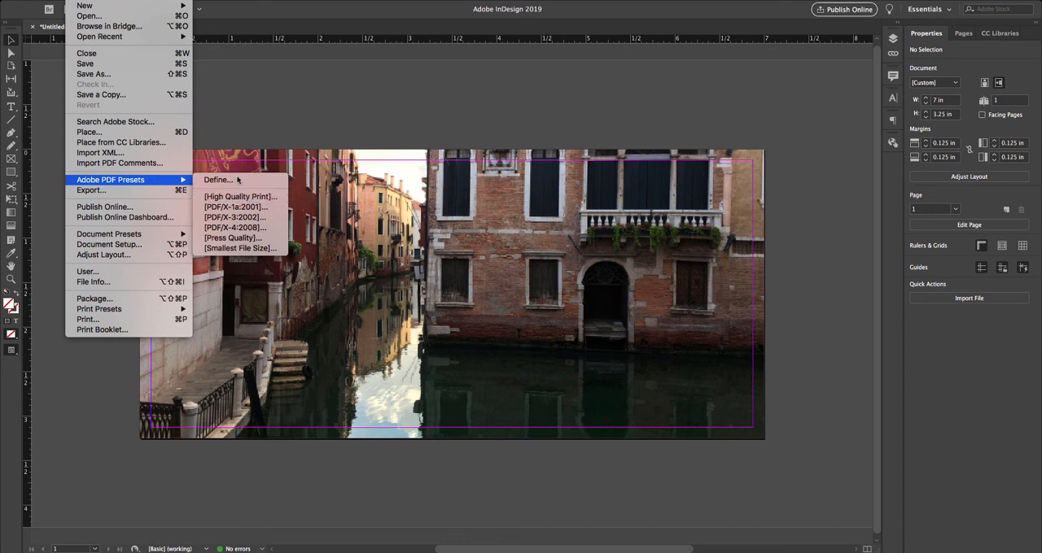
pyautogui.click(562, 113)
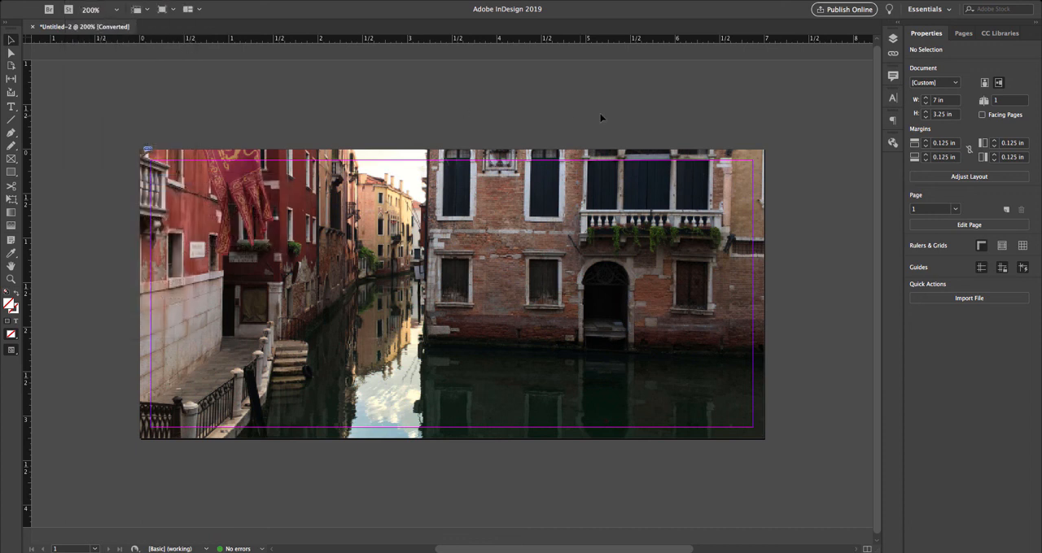